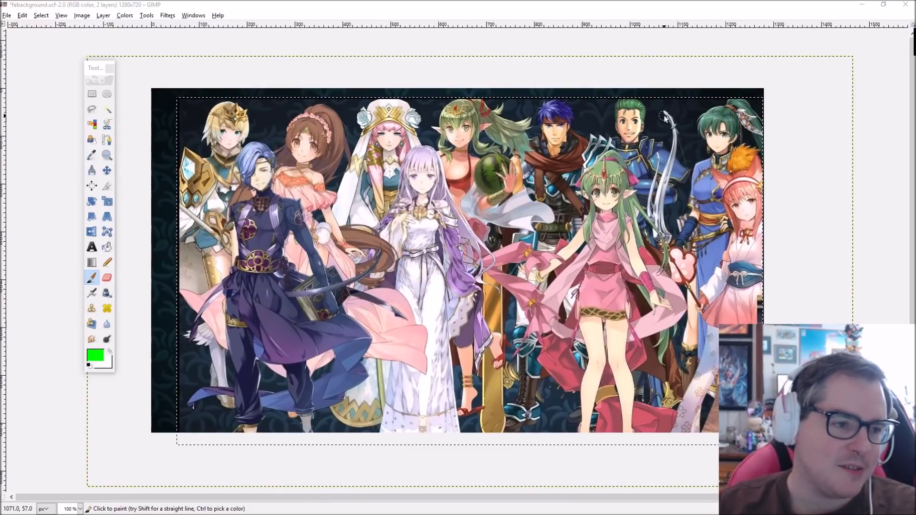
- Paint green check marks for six characters along the group image's back row and right edge
{"action": "mouse_move", "coordinate": [656, 113]}
{"action": "left_mouse_down"}
{"action": "mouse_move", "coordinate": [672, 140]}
{"action": "mouse_move", "coordinate": [709, 99]}
{"action": "left_mouse_up"}
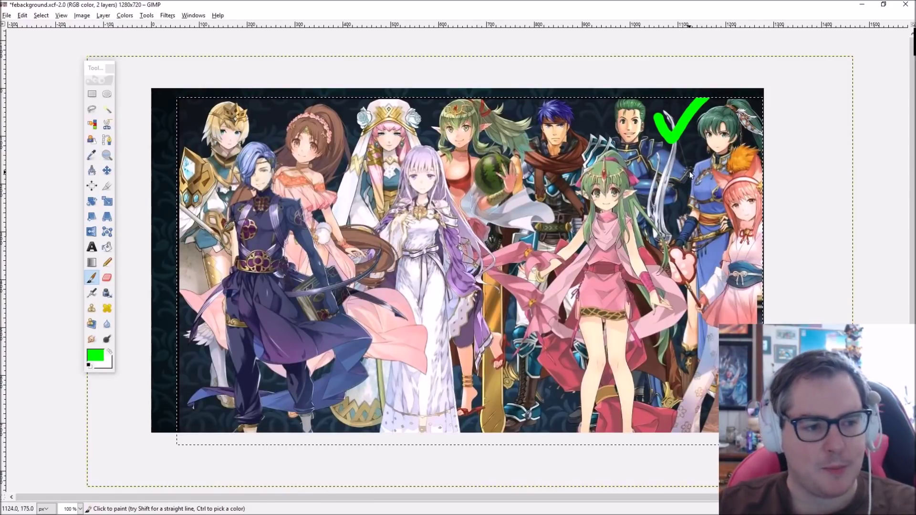
{"action": "mouse_move", "coordinate": [703, 138]}
{"action": "left_mouse_down"}
{"action": "mouse_move", "coordinate": [724, 163]}
{"action": "mouse_move", "coordinate": [762, 101]}
{"action": "left_mouse_up"}
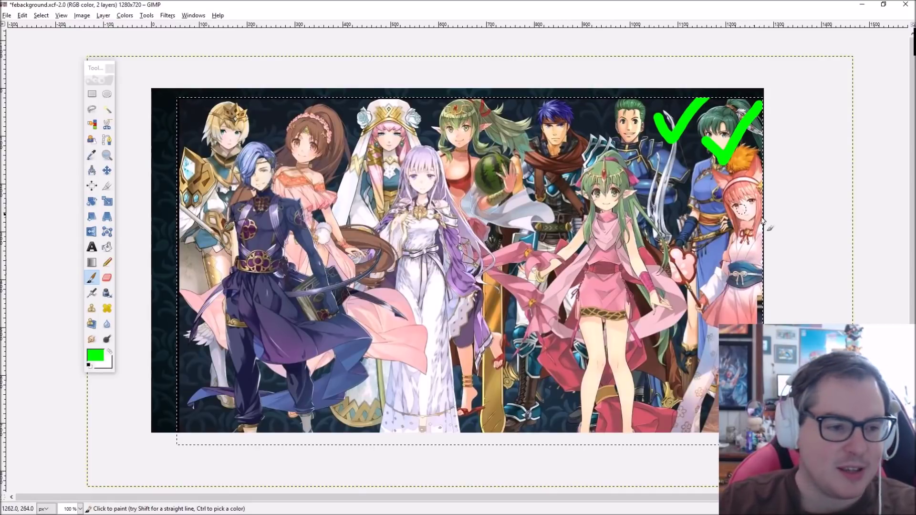
{"action": "mouse_move", "coordinate": [723, 241]}
{"action": "left_mouse_down"}
{"action": "mouse_move", "coordinate": [745, 242]}
{"action": "mouse_move", "coordinate": [755, 205]}
{"action": "left_mouse_up"}
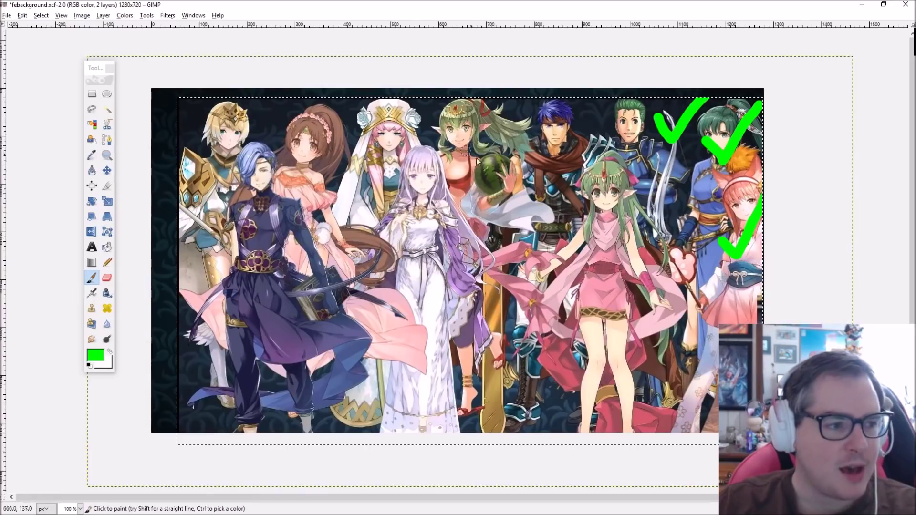
{"action": "mouse_move", "coordinate": [539, 128]}
{"action": "left_mouse_down"}
{"action": "mouse_move", "coordinate": [552, 145]}
{"action": "mouse_move", "coordinate": [590, 99]}
{"action": "left_mouse_up"}
{"action": "mouse_move", "coordinate": [369, 124]}
{"action": "left_mouse_down"}
{"action": "mouse_move", "coordinate": [399, 142]}
{"action": "mouse_move", "coordinate": [424, 99]}
{"action": "left_mouse_up"}
{"action": "mouse_move", "coordinate": [201, 121]}
{"action": "left_mouse_down"}
{"action": "mouse_move", "coordinate": [227, 143]}
{"action": "mouse_move", "coordinate": [255, 99]}
{"action": "left_mouse_up"}
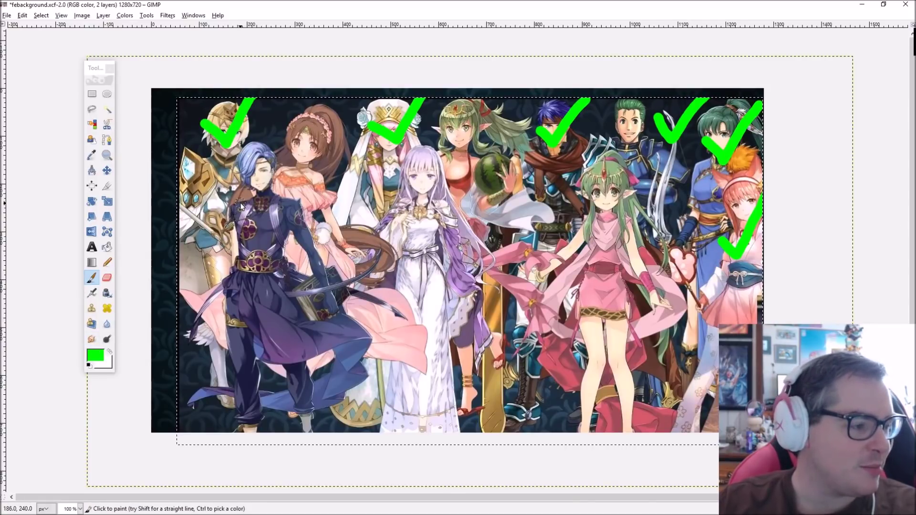
- Paint green X marks over the blue-haired man in dark clothes and the brown-haired dancer in pink
{"action": "left_click_drag", "start_coordinate": [228, 213], "coordinate": [288, 275]}
{"action": "left_click_drag", "start_coordinate": [298, 208], "coordinate": [232, 290]}
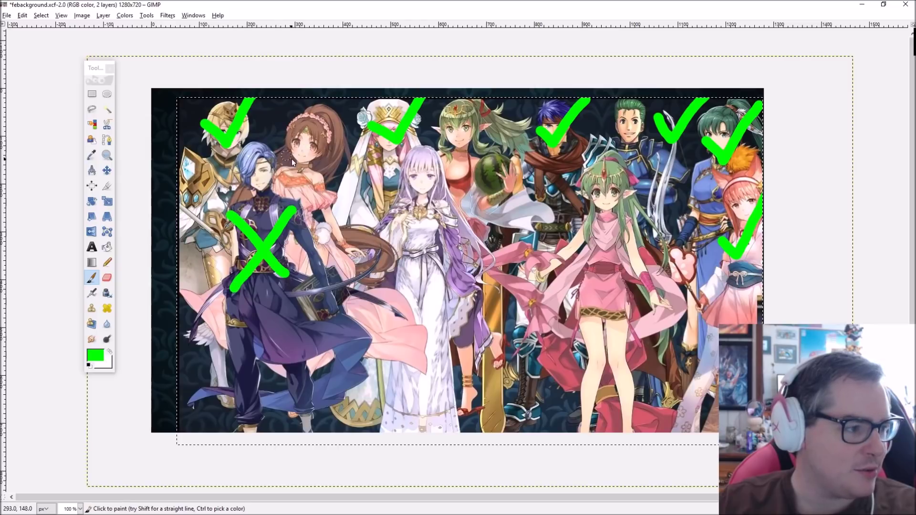
{"action": "left_click_drag", "start_coordinate": [291, 157], "coordinate": [351, 205]}
{"action": "left_click_drag", "start_coordinate": [352, 144], "coordinate": [303, 218]}
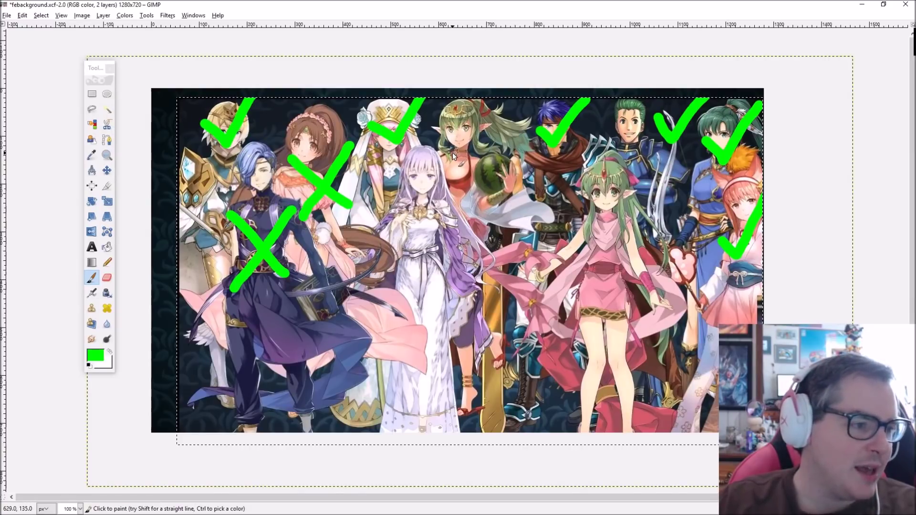
- Paint a green check on the woman holding the watermelon and X marks on the lavender-haired woman, green-haired knight and girl in pink
{"action": "mouse_move", "coordinate": [453, 164]}
{"action": "left_mouse_down"}
{"action": "mouse_move", "coordinate": [471, 175]}
{"action": "mouse_move", "coordinate": [516, 99]}
{"action": "left_mouse_up"}
{"action": "mouse_move", "coordinate": [404, 200]}
{"action": "left_mouse_down"}
{"action": "mouse_move", "coordinate": [436, 240]}
{"action": "mouse_move", "coordinate": [400, 237]}
{"action": "mouse_move", "coordinate": [443, 209]}
{"action": "left_mouse_up"}
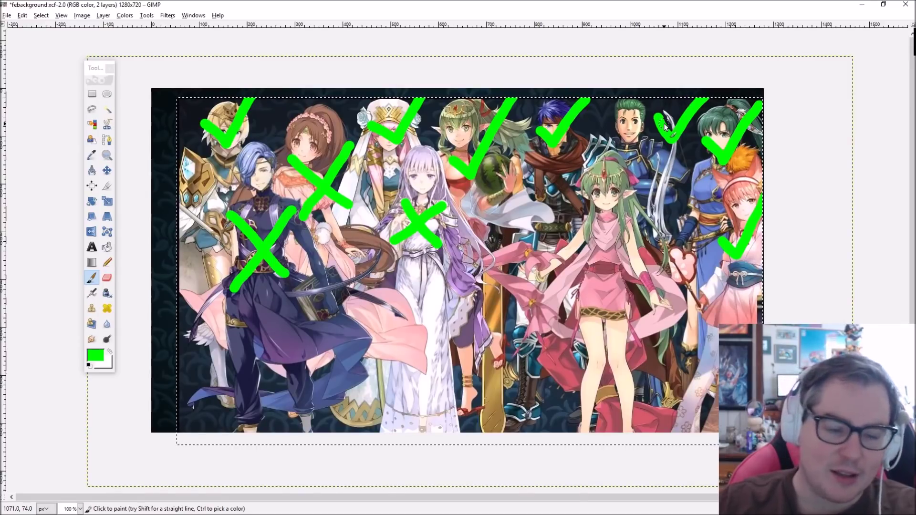
{"action": "left_click_drag", "start_coordinate": [670, 106], "coordinate": [623, 165]}
{"action": "left_click_drag", "start_coordinate": [622, 123], "coordinate": [661, 162]}
{"action": "left_click_drag", "start_coordinate": [627, 220], "coordinate": [554, 281]}
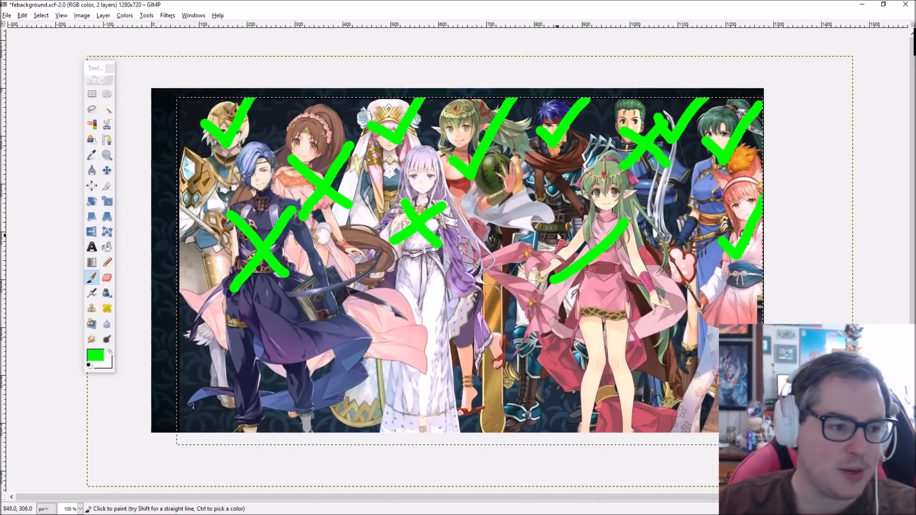
{"action": "left_click_drag", "start_coordinate": [556, 223], "coordinate": [627, 280]}
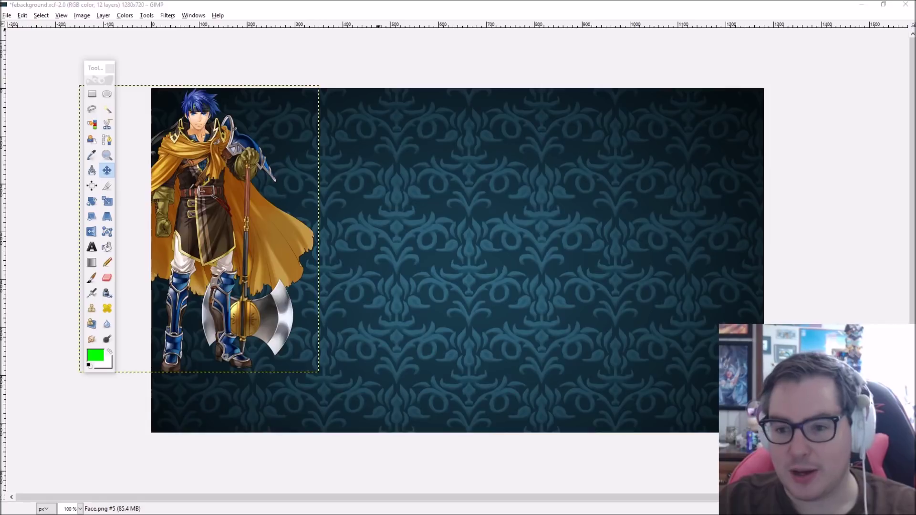
- Show the silver-haired coffin character and the woman in the reindeer costume, and move the woman up beside the coffin
{"action": "key", "text": "ctrl+z"}
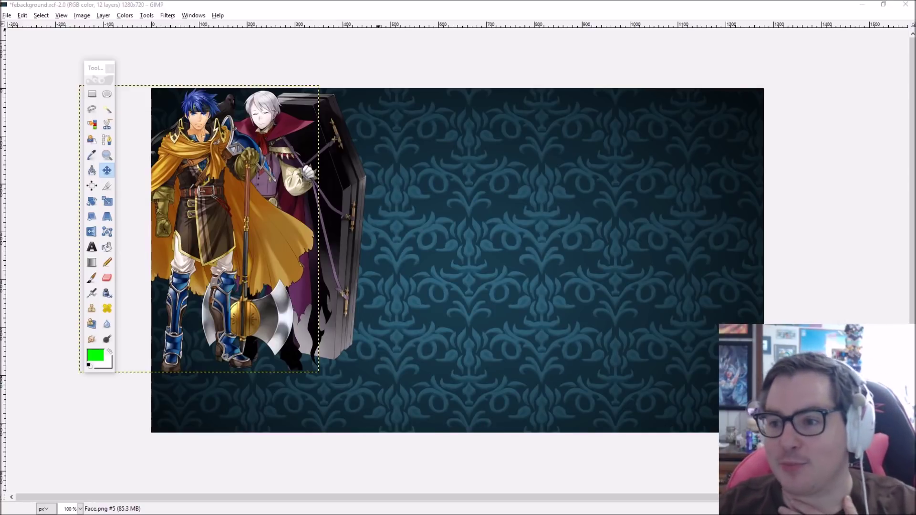
{"action": "key", "text": "ctrl+z"}
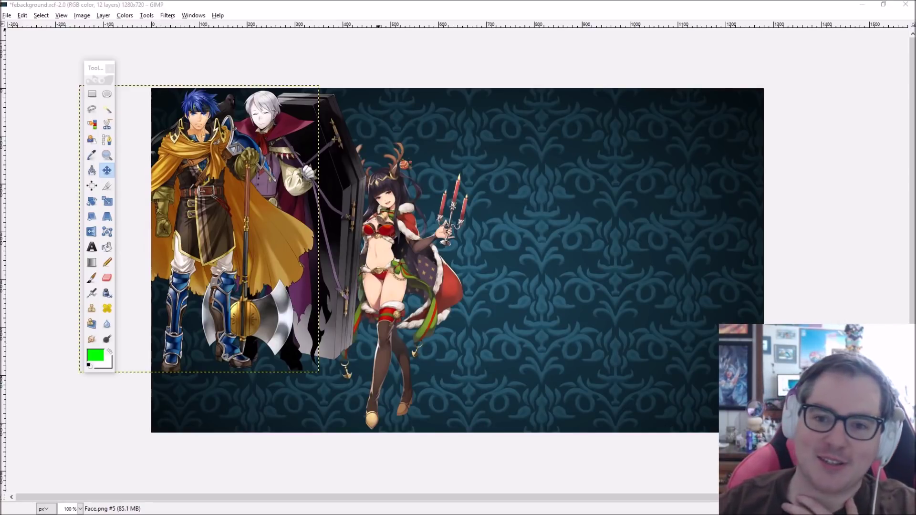
{"action": "left_click_drag", "start_coordinate": [399, 226], "coordinate": [417, 170]}
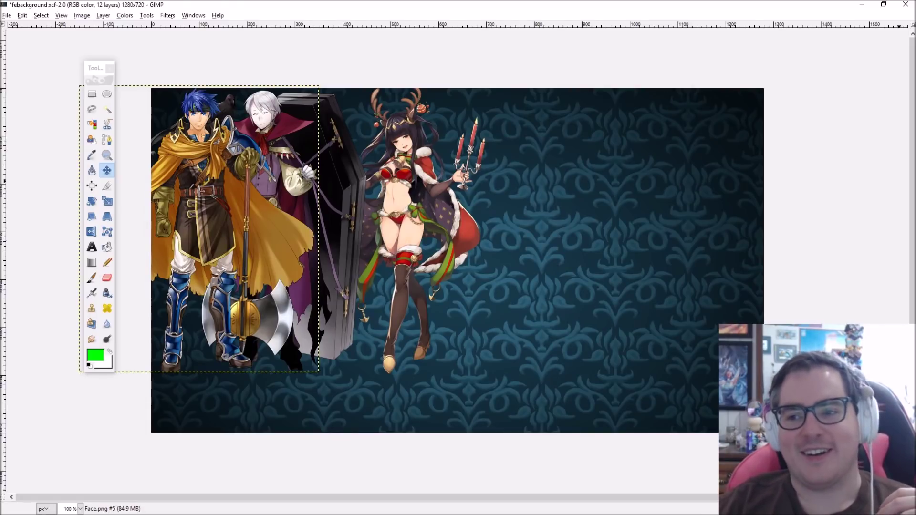
- Place the red-scarfed blue-haired man and the red-haired swordsman side by side in the back row, with the reindeer-costumed woman in front
{"action": "key", "text": "ctrl+z"}
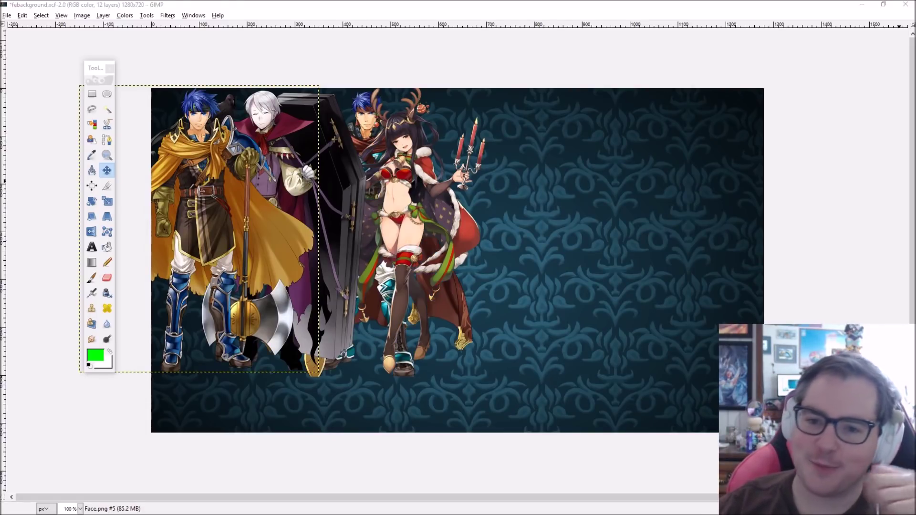
{"action": "left_click_drag", "start_coordinate": [410, 176], "coordinate": [428, 156]}
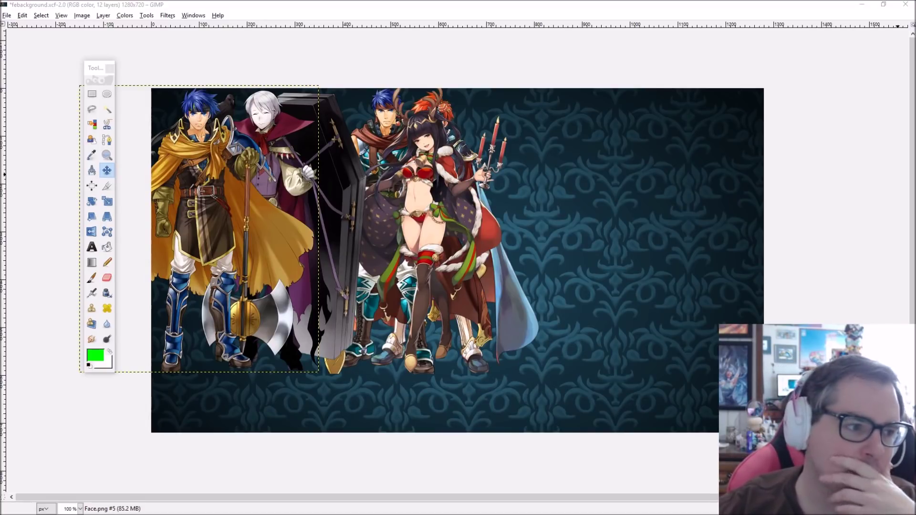
{"action": "left_click_drag", "start_coordinate": [439, 197], "coordinate": [421, 276]}
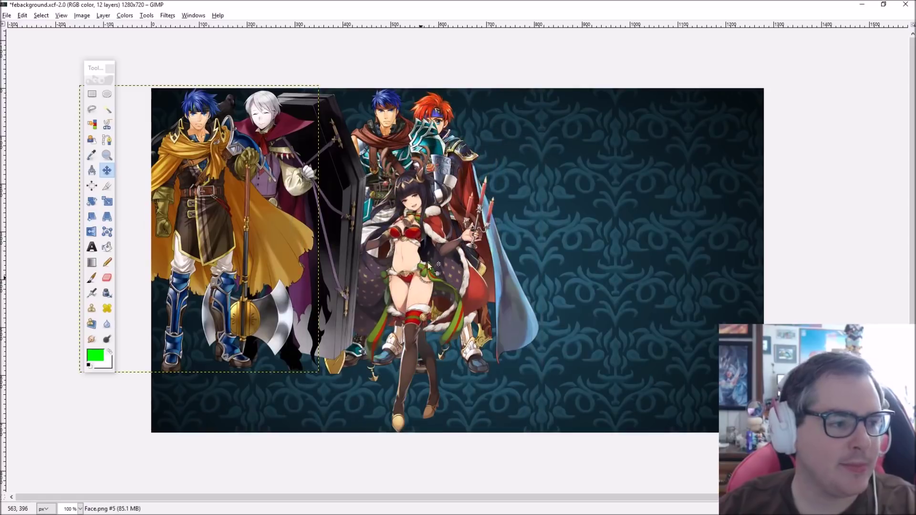
{"action": "mouse_move", "coordinate": [455, 105]}
{"action": "left_mouse_down"}
{"action": "mouse_move", "coordinate": [442, 105]}
{"action": "mouse_move", "coordinate": [445, 94]}
{"action": "left_mouse_up"}
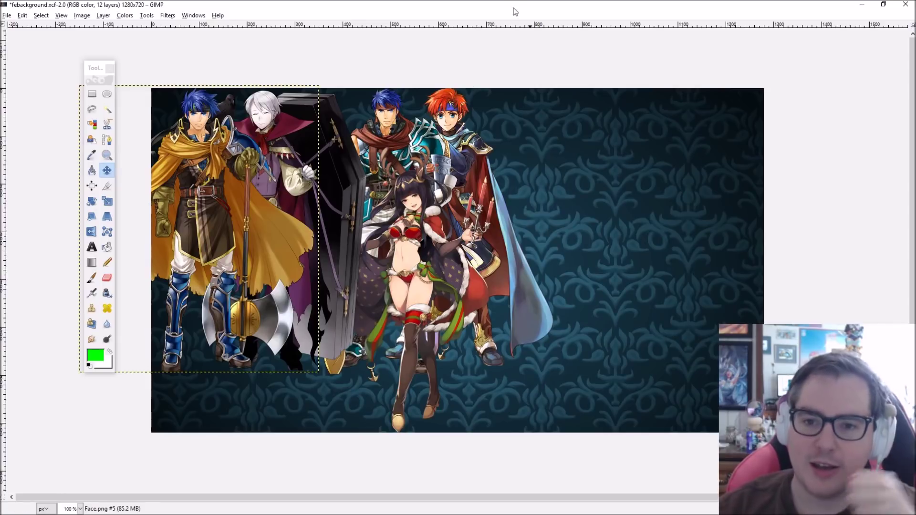
{"action": "mouse_move", "coordinate": [407, 256]}
{"action": "left_mouse_down"}
{"action": "mouse_move", "coordinate": [389, 237]}
{"action": "mouse_move", "coordinate": [410, 258]}
{"action": "left_mouse_up"}
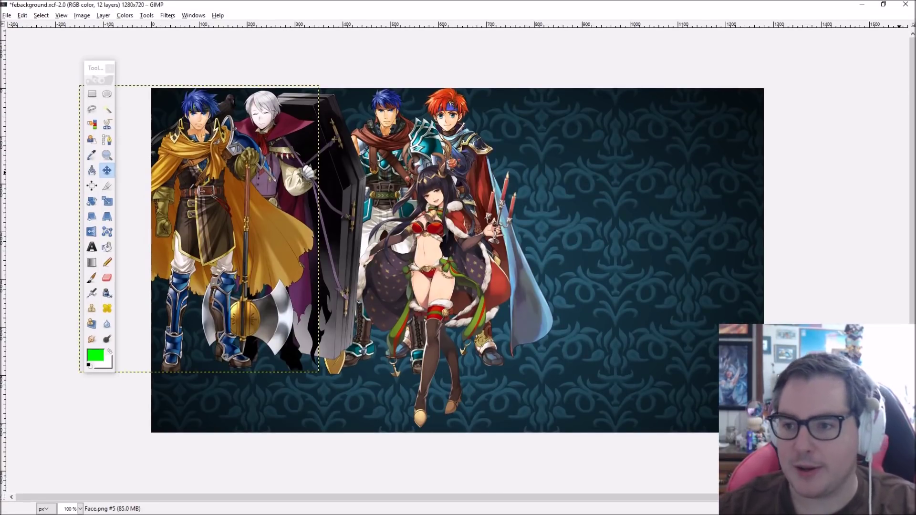
- Place the blue-haired man in dark clothes beside the red-haired swordsman, with the dancer in pink lower and in front of him
{"action": "left_click_drag", "start_coordinate": [548, 206], "coordinate": [533, 155]}
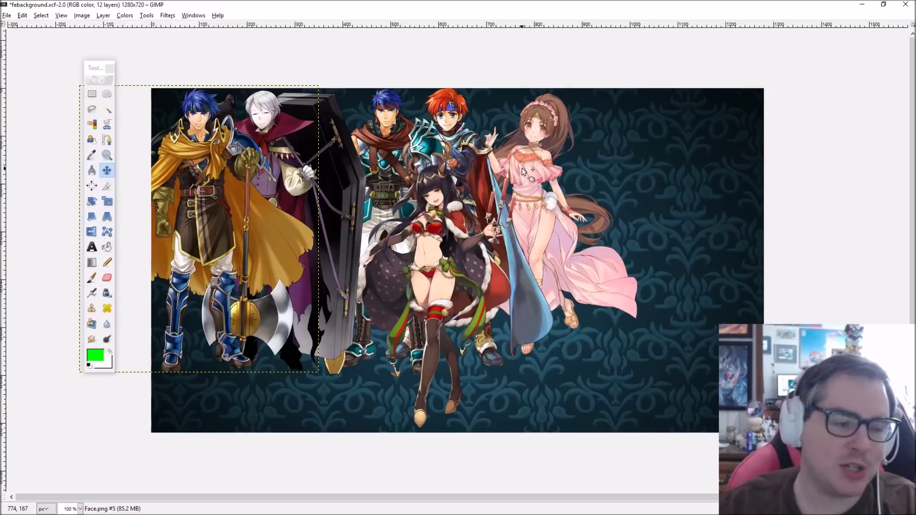
{"action": "left_click_drag", "start_coordinate": [534, 168], "coordinate": [524, 161]}
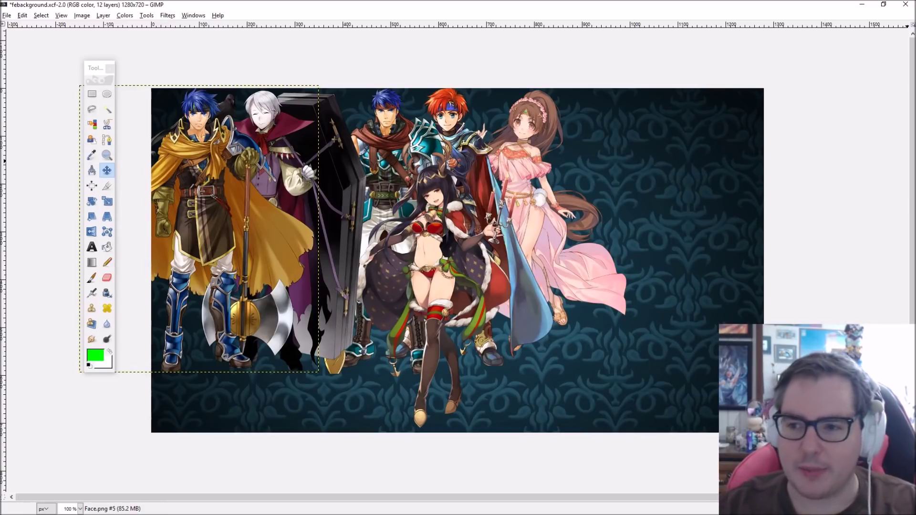
{"action": "key", "text": "ctrl+z"}
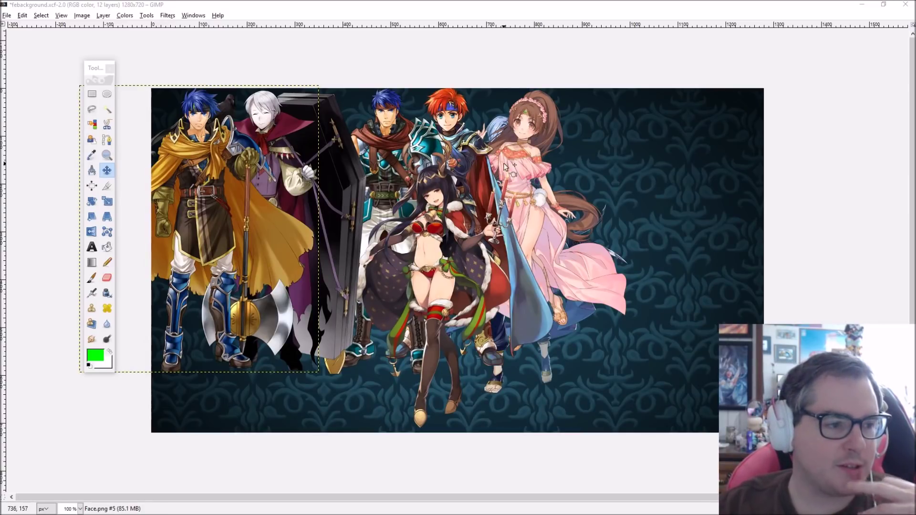
{"action": "key", "text": "ctrl+z"}
{"action": "left_click_drag", "start_coordinate": [500, 133], "coordinate": [555, 103]}
{"action": "left_click_drag", "start_coordinate": [565, 159], "coordinate": [554, 188]}
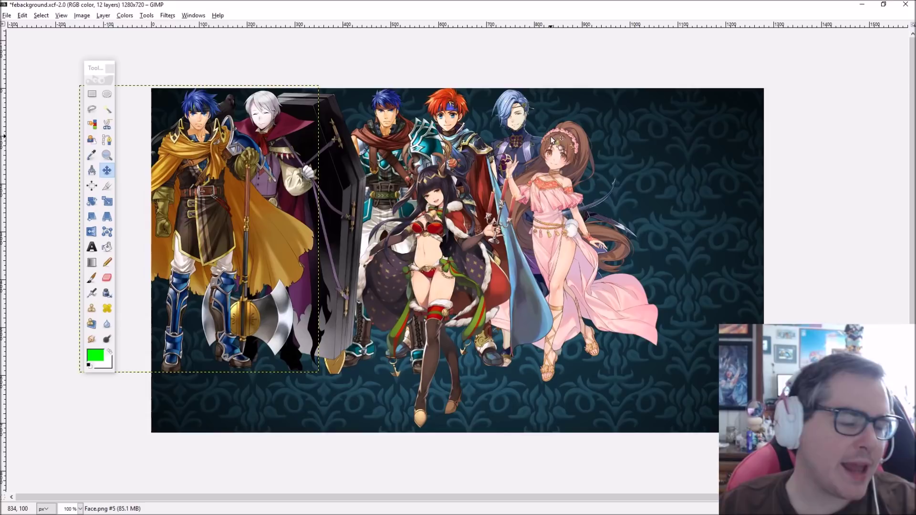
{"action": "left_click_drag", "start_coordinate": [558, 144], "coordinate": [558, 137]}
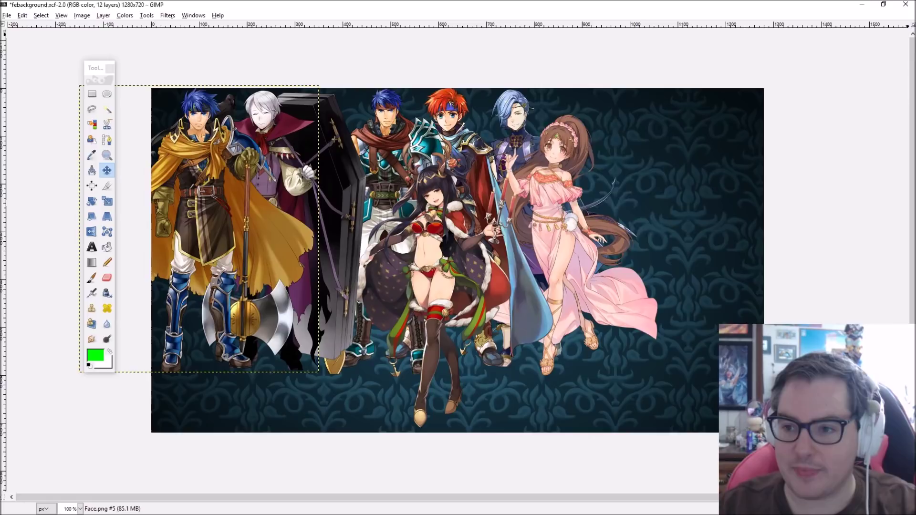
- Place the teal-haired armoured knight beside the blue-haired man in the back row and reposition the dancer in pink below them
{"action": "left_click_drag", "start_coordinate": [544, 191], "coordinate": [552, 200]}
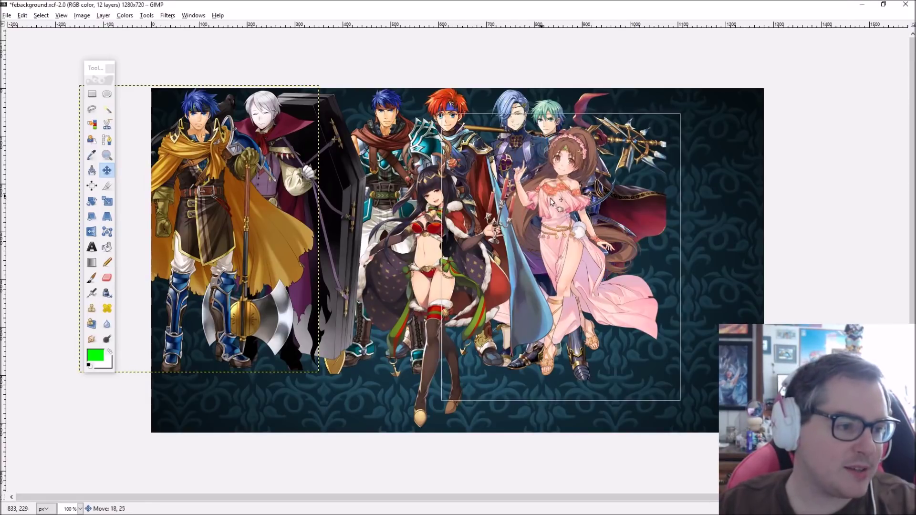
{"action": "left_click_drag", "start_coordinate": [552, 114], "coordinate": [584, 113]}
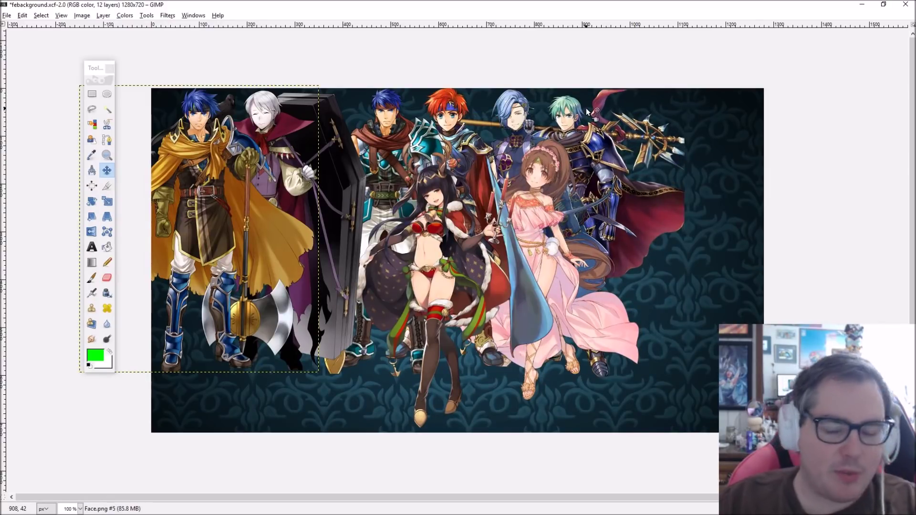
{"action": "left_click_drag", "start_coordinate": [561, 113], "coordinate": [555, 111]}
{"action": "key", "text": "ctrl+z"}
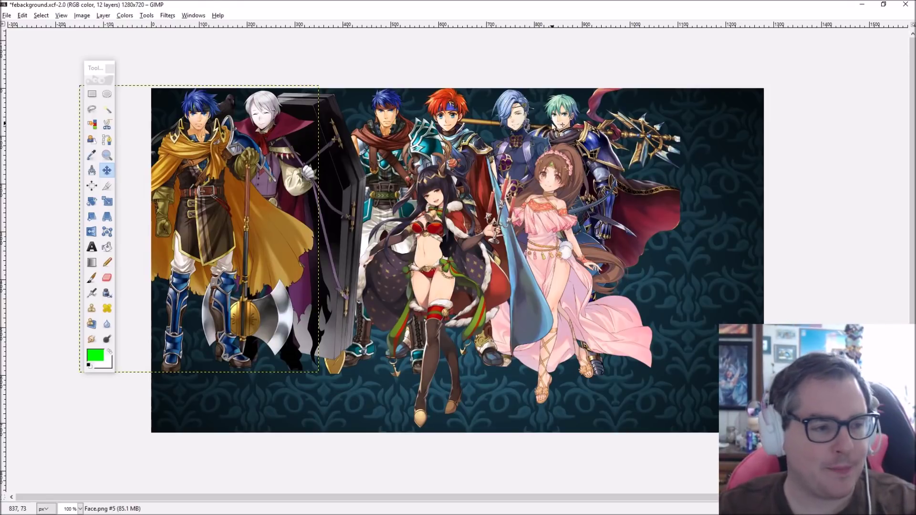
{"action": "left_click_drag", "start_coordinate": [606, 185], "coordinate": [614, 190]}
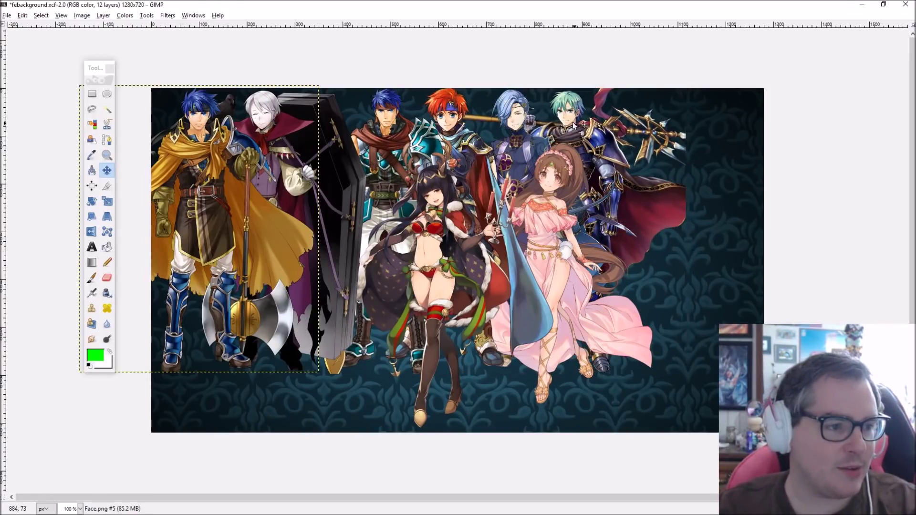
{"action": "left_click_drag", "start_coordinate": [583, 149], "coordinate": [578, 146]}
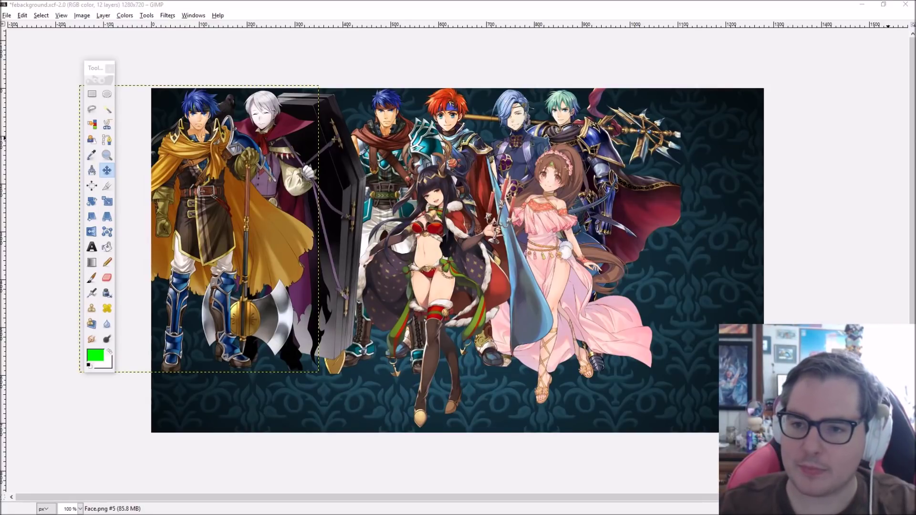
- Place the orange-haired girl in the yellow dress in the canvas's upper right corner
{"action": "left_click_drag", "start_coordinate": [915, 220], "coordinate": [663, 221]}
{"action": "left_click_drag", "start_coordinate": [665, 116], "coordinate": [722, 192]}
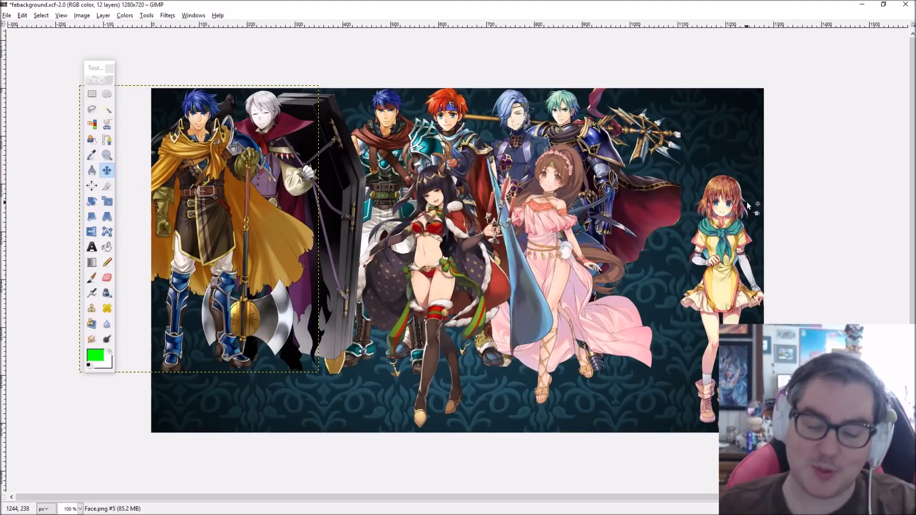
{"action": "mouse_move", "coordinate": [712, 227]}
{"action": "left_mouse_down"}
{"action": "mouse_move", "coordinate": [711, 214]}
{"action": "mouse_move", "coordinate": [690, 218]}
{"action": "mouse_move", "coordinate": [707, 221]}
{"action": "left_mouse_up"}
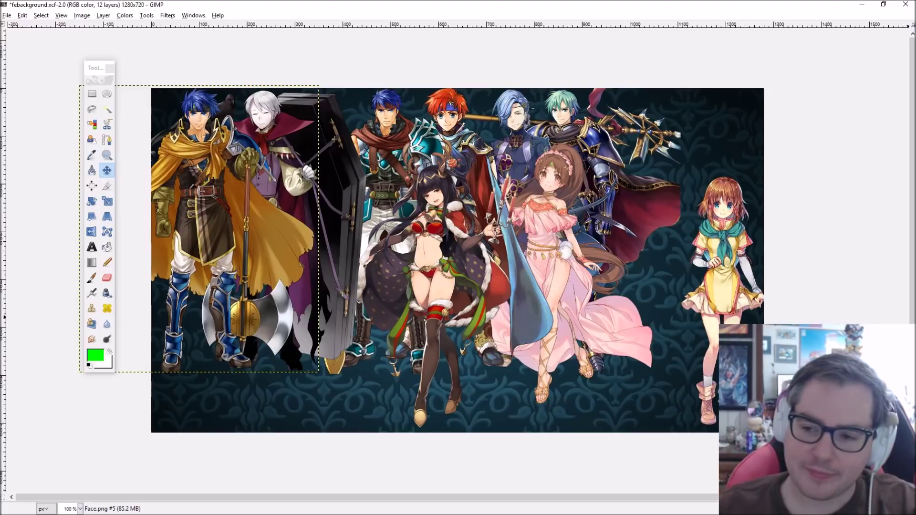
{"action": "left_click_drag", "start_coordinate": [717, 219], "coordinate": [725, 132]}
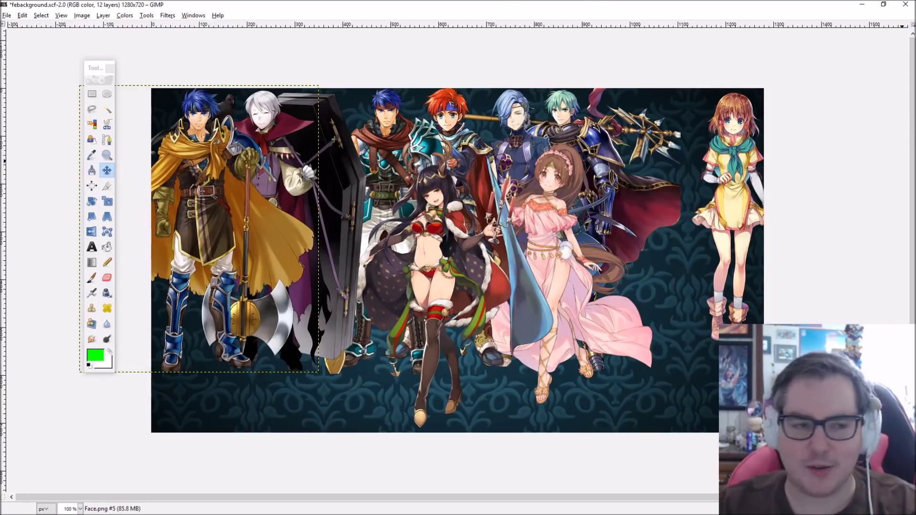
- Lower the girl in yellow in front of the white-haired man in the suit at the canvas's right edge, and shift the reindeer-costumed woman left
{"action": "left_click_drag", "start_coordinate": [736, 142], "coordinate": [724, 253]}
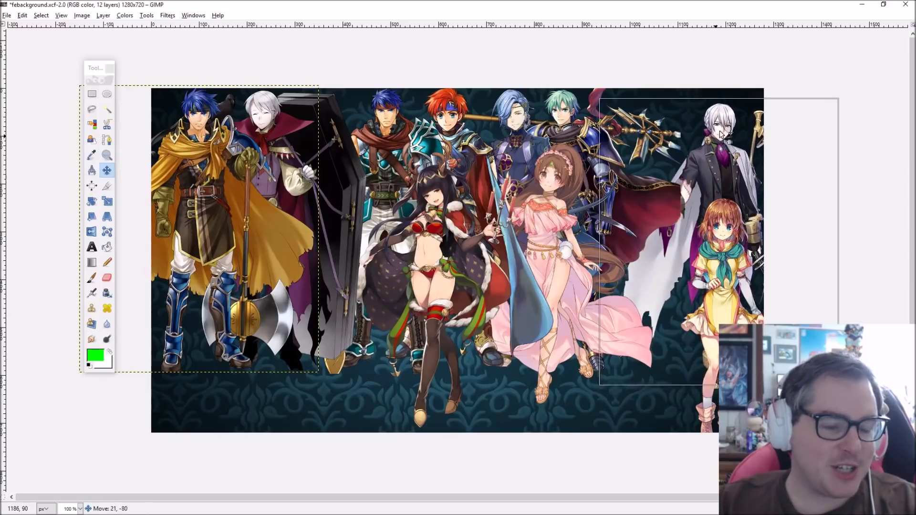
{"action": "left_click_drag", "start_coordinate": [715, 247], "coordinate": [740, 195]}
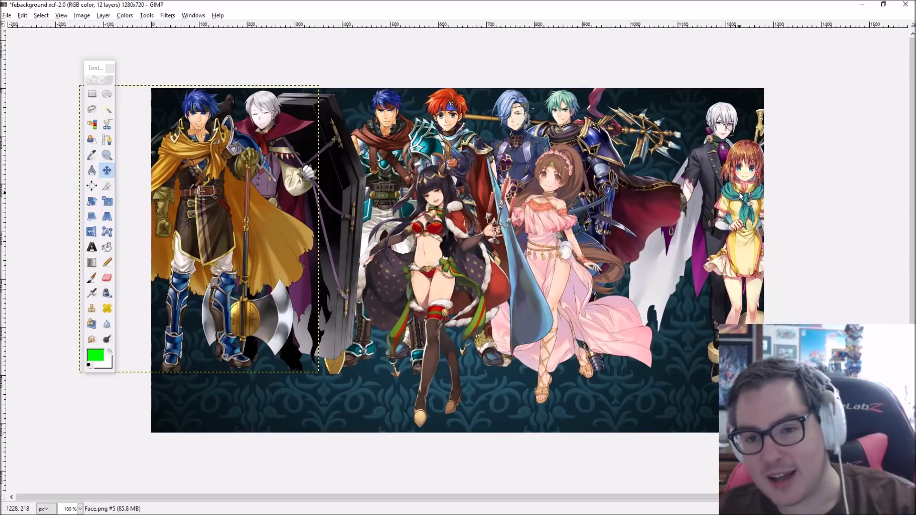
{"action": "mouse_move", "coordinate": [408, 212]}
{"action": "left_mouse_down"}
{"action": "mouse_move", "coordinate": [422, 225]}
{"action": "mouse_move", "coordinate": [412, 215]}
{"action": "mouse_move", "coordinate": [407, 222]}
{"action": "left_mouse_up"}
- Arrange the suited man and the girl in yellow below the purple-aura woman, and move the axe wielder down and right before the coffin
{"action": "mouse_move", "coordinate": [724, 133]}
{"action": "left_mouse_down"}
{"action": "mouse_move", "coordinate": [744, 154]}
{"action": "mouse_move", "coordinate": [725, 125]}
{"action": "left_mouse_up"}
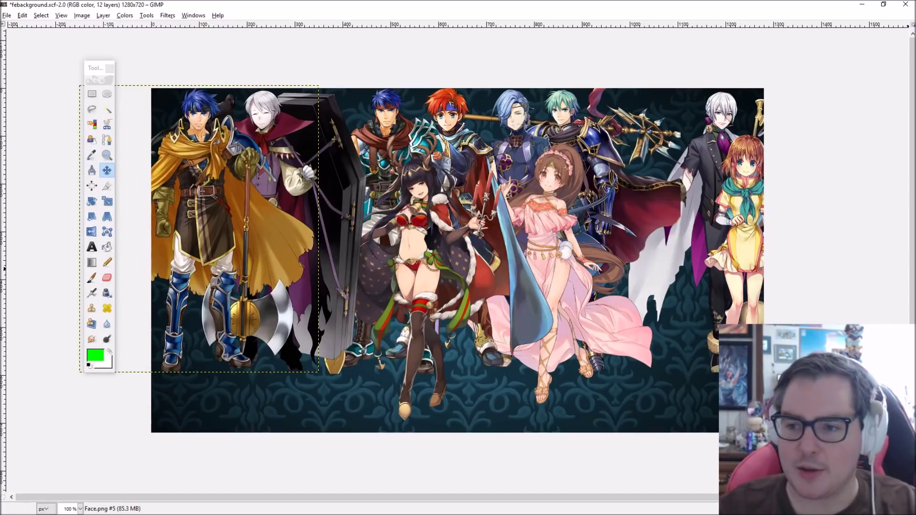
{"action": "left_click_drag", "start_coordinate": [727, 160], "coordinate": [739, 122]}
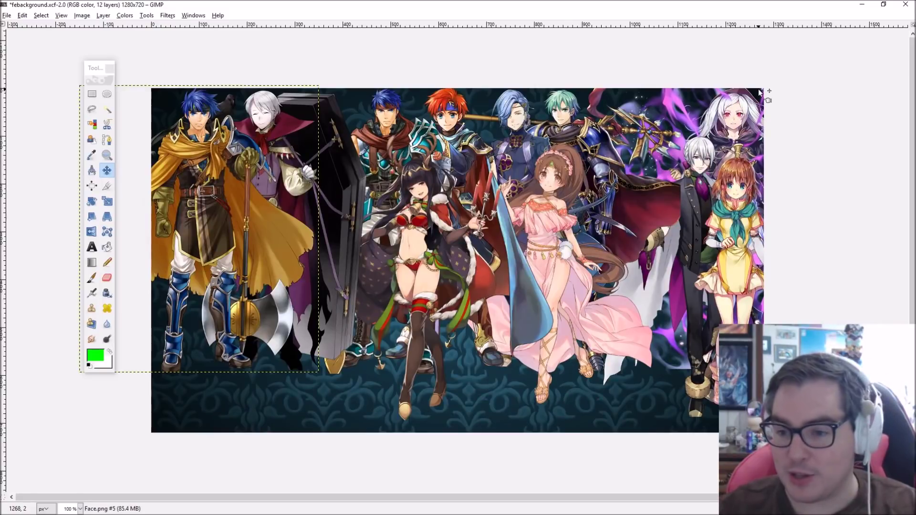
{"action": "left_click_drag", "start_coordinate": [188, 169], "coordinate": [277, 221]}
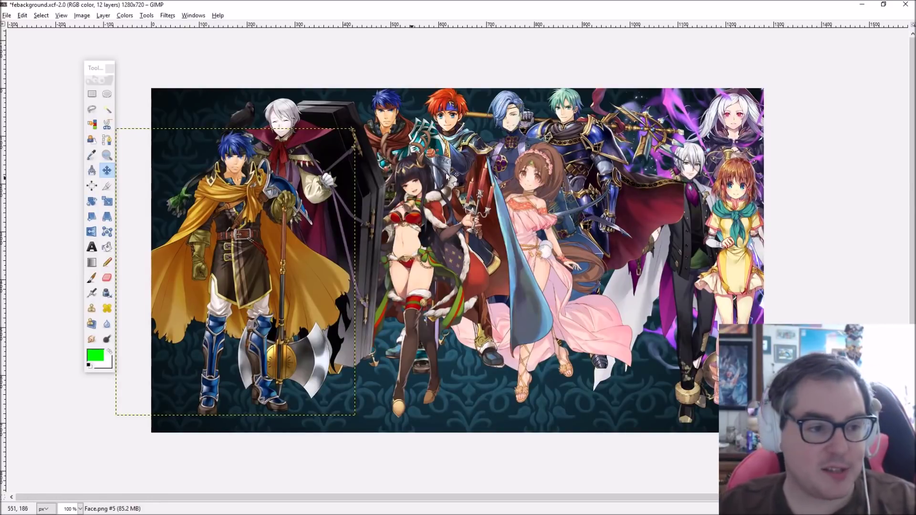
- Shift the suited white-haired man up and right beneath the purple-aura woman, and move the girl in yellow slightly right and down beside him
{"action": "left_click", "coordinate": [698, 160]}
{"action": "left_click_drag", "start_coordinate": [699, 162], "coordinate": [735, 183]}
{"action": "left_click_drag", "start_coordinate": [697, 159], "coordinate": [694, 155]}
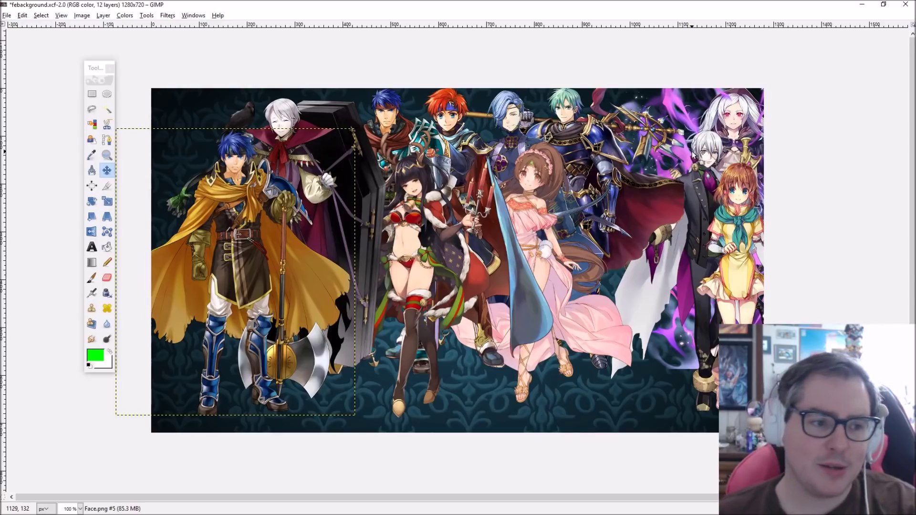
{"action": "left_click_drag", "start_coordinate": [690, 152], "coordinate": [730, 207]}
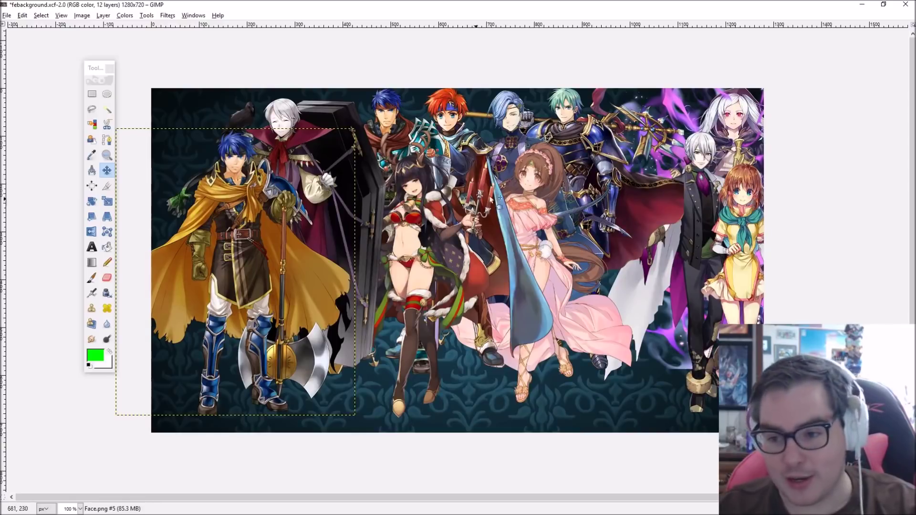
{"action": "left_click_drag", "start_coordinate": [704, 157], "coordinate": [708, 159]}
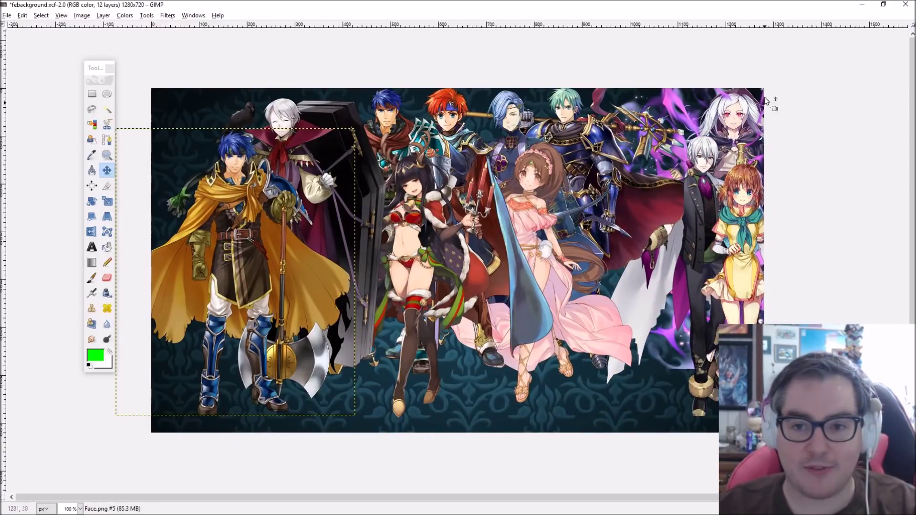
- Fine-tune the front row: nudge the reindeer-costumed woman up and left, and lower the axe wielder and the suited man slightly
{"action": "mouse_move", "coordinate": [419, 186]}
{"action": "left_mouse_down"}
{"action": "mouse_move", "coordinate": [420, 169]}
{"action": "mouse_move", "coordinate": [418, 179]}
{"action": "left_mouse_up"}
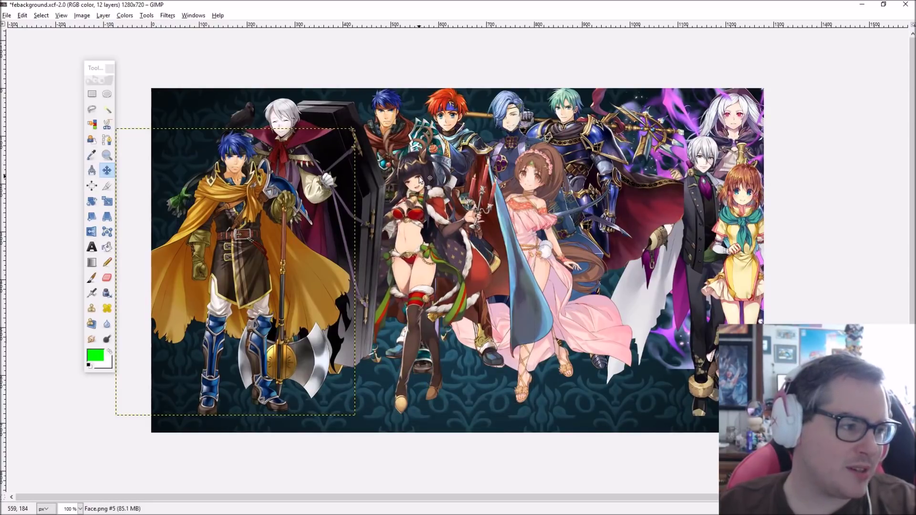
{"action": "left_click_drag", "start_coordinate": [223, 187], "coordinate": [214, 181]}
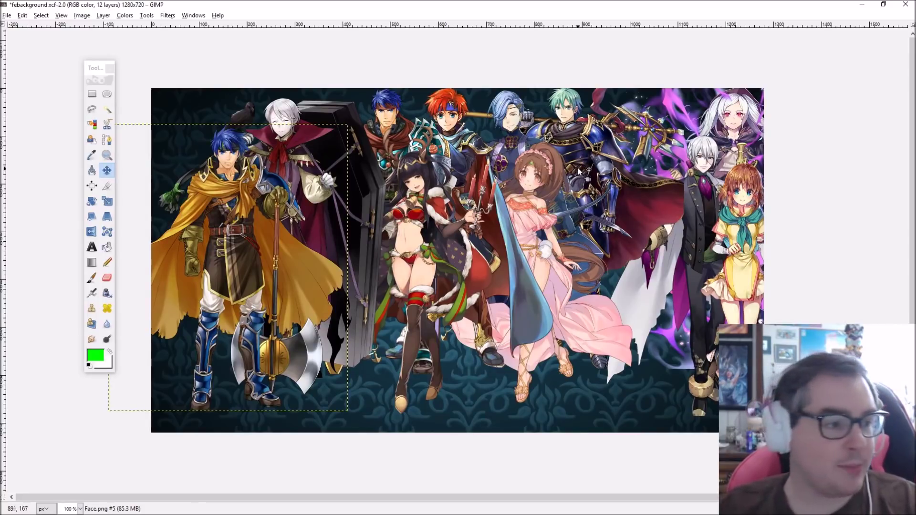
{"action": "left_click_drag", "start_coordinate": [690, 185], "coordinate": [691, 193]}
{"action": "left_click_drag", "start_coordinate": [424, 248], "coordinate": [415, 242]}
{"action": "left_click_drag", "start_coordinate": [221, 243], "coordinate": [226, 254]}
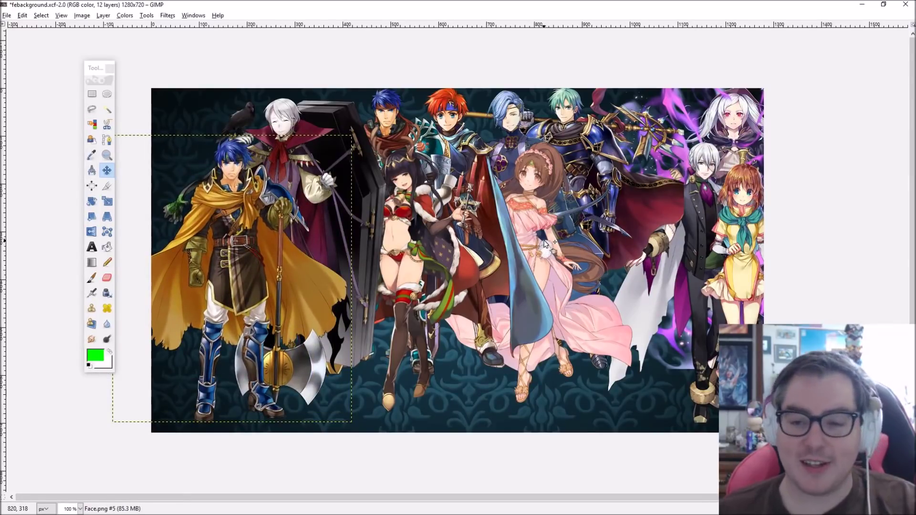